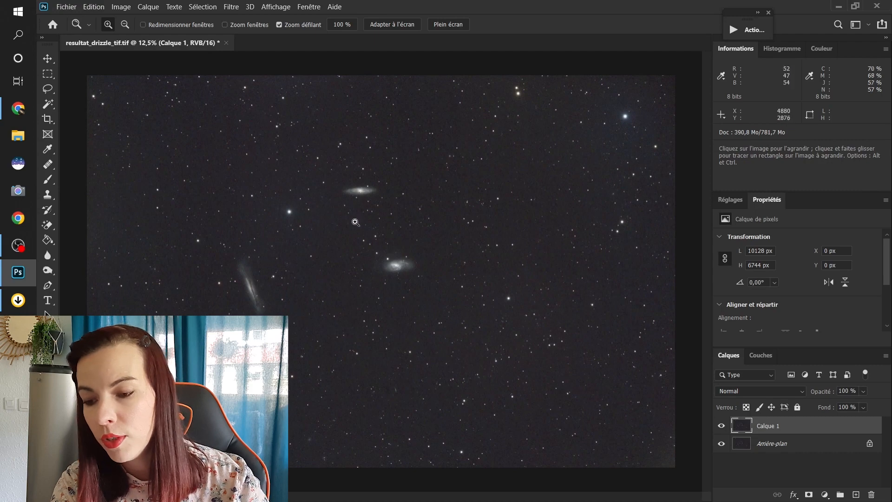
# - Set the Eyedropper's sample size to Moyenne 5 x 5
pyautogui.click(48, 149)
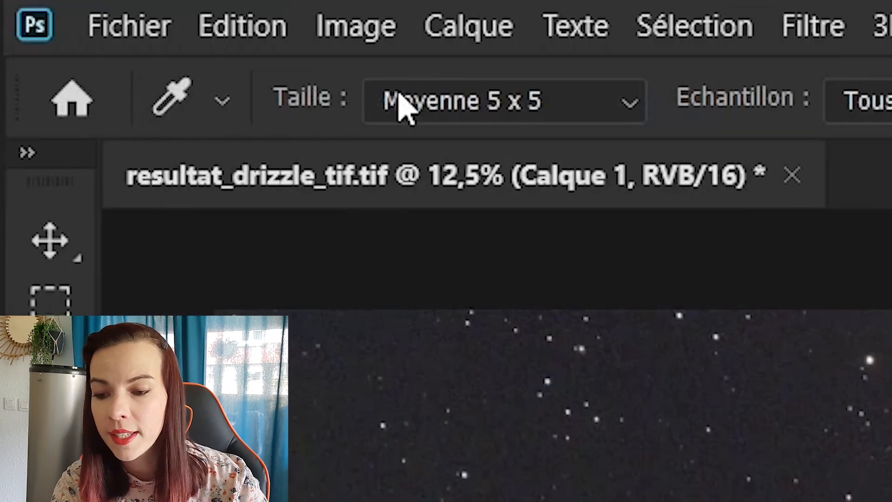
pyautogui.click(148, 25)
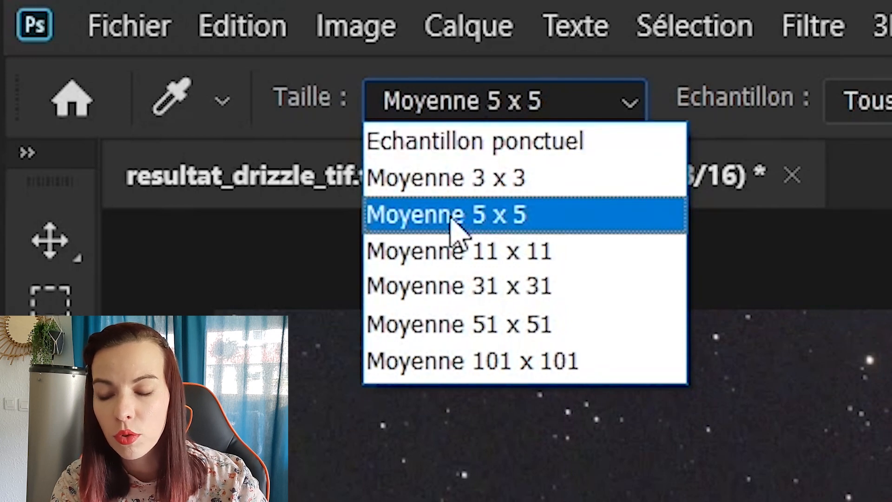
pyautogui.click(531, 217)
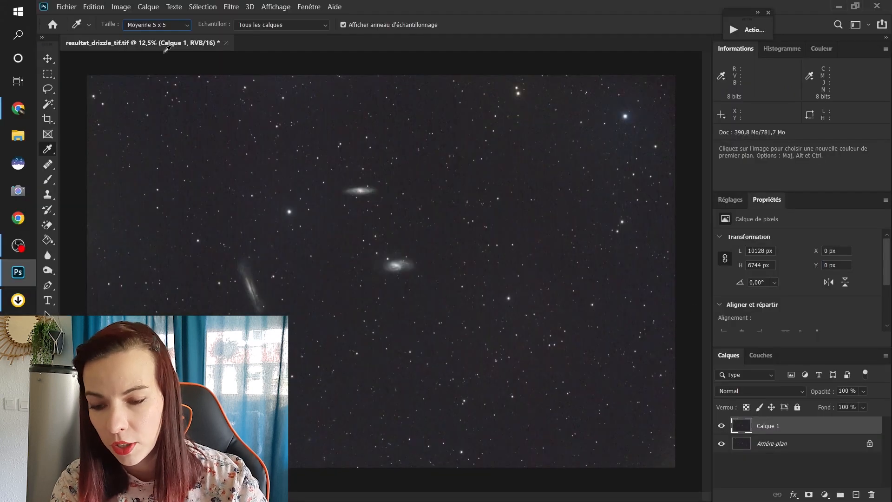
# - Sample the dark sky background as the foreground colour, from star-free areas around the upper galaxy
pyautogui.click(249, 167)
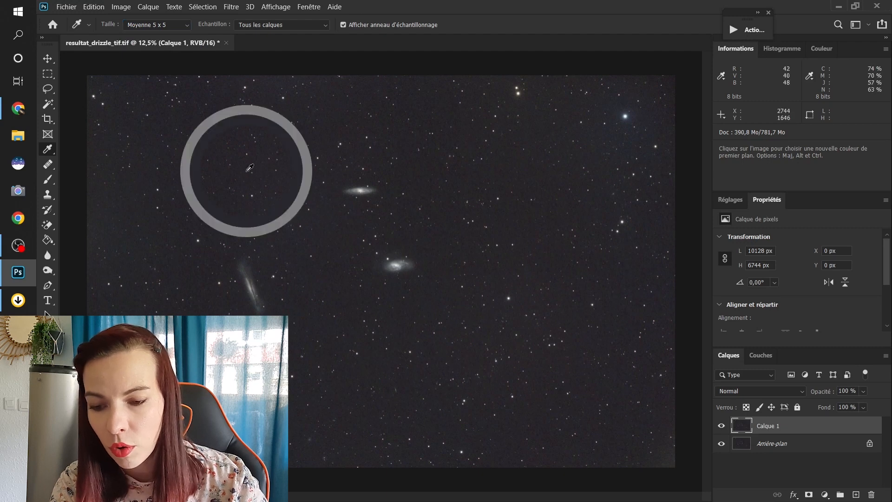
pyautogui.click(246, 165)
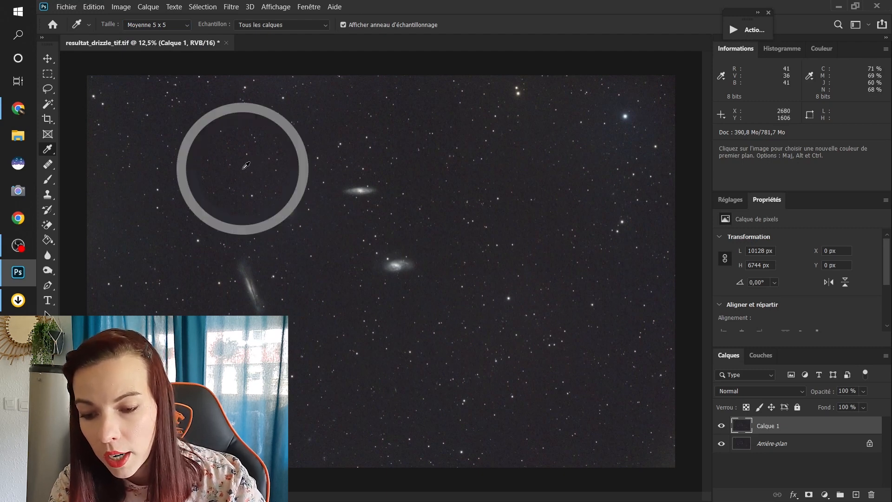
pyautogui.moveTo(245, 166); pyautogui.dragTo(242, 171)
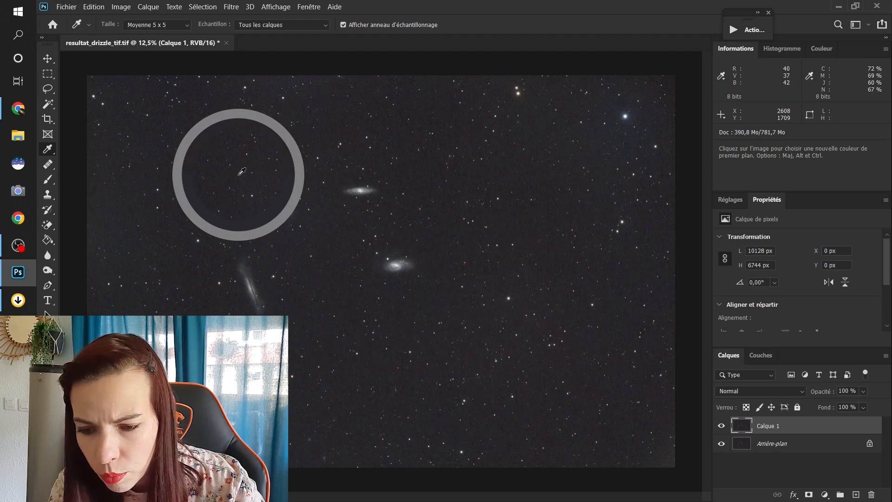
pyautogui.moveTo(242, 172); pyautogui.dragTo(240, 176)
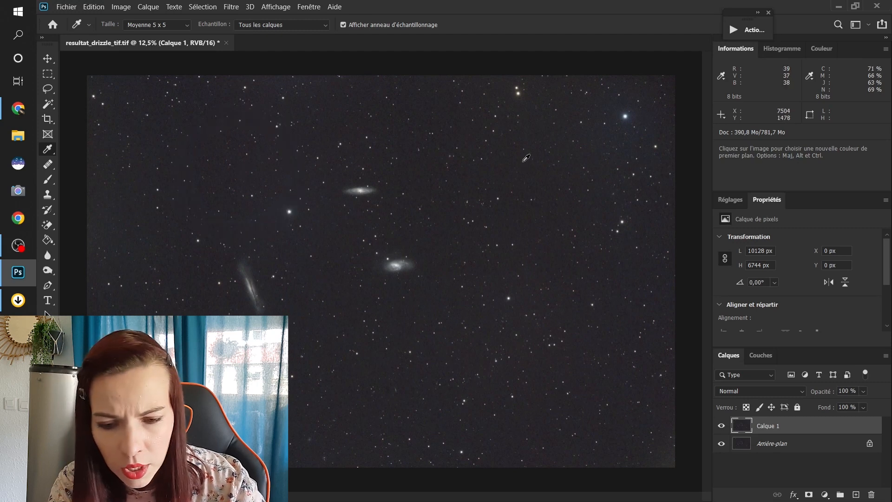
pyautogui.moveTo(514, 159); pyautogui.dragTo(499, 166)
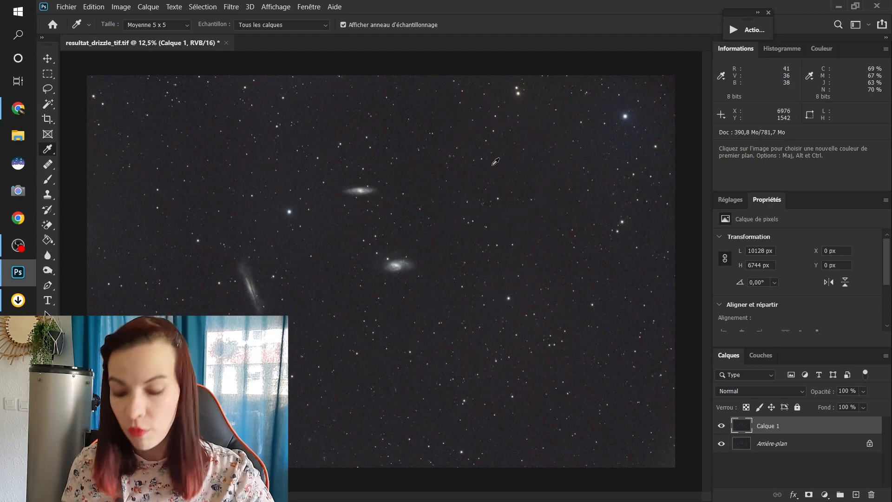
# - Copy the whole image and create a new 10128 x 6744 px, 16-bit RGB document from the clipboard preset with a Blanc background
pyautogui.hotkey('ctrl', 'a')
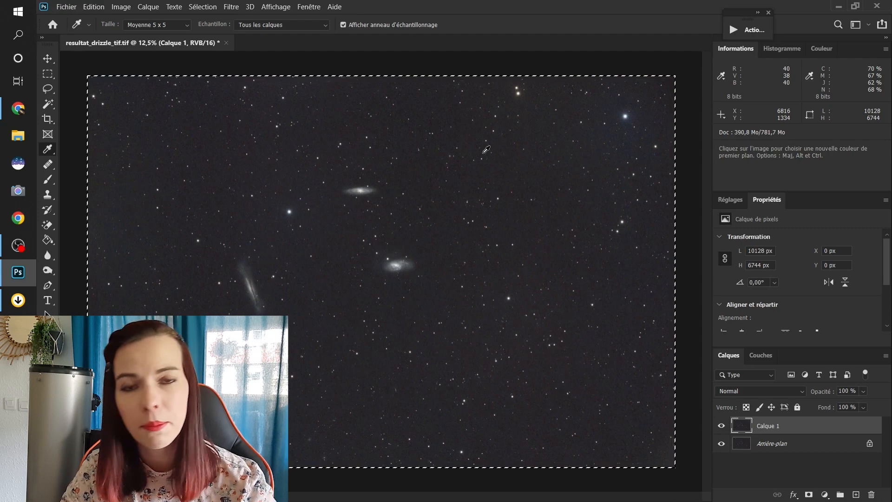
pyautogui.click(70, 7)
pyautogui.click(70, 19)
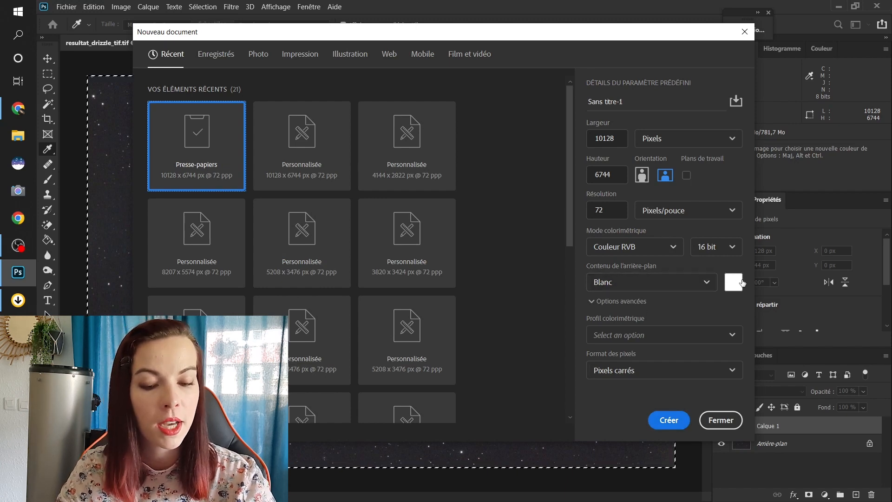
pyautogui.click(662, 280)
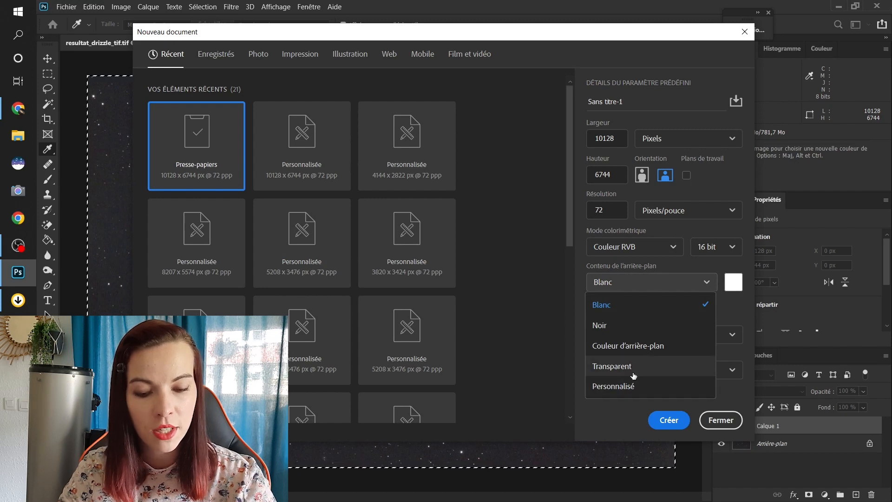
pyautogui.click(619, 306)
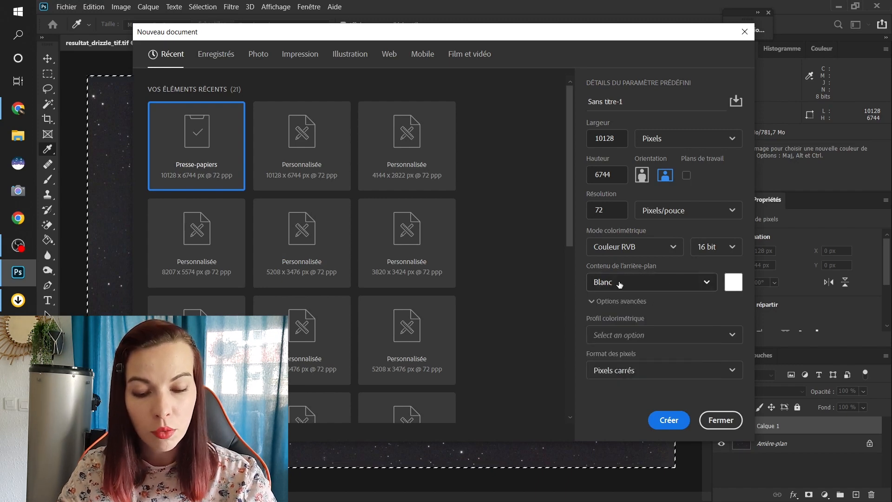
pyautogui.click(673, 422)
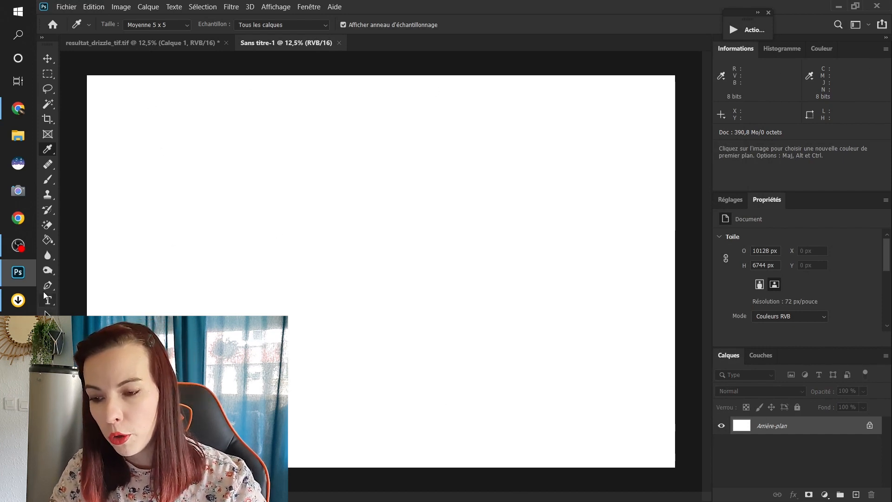
# - Fill the new document with the sampled sky colour using the Paint Bucket and compare it with the galaxy image
pyautogui.click(49, 240)
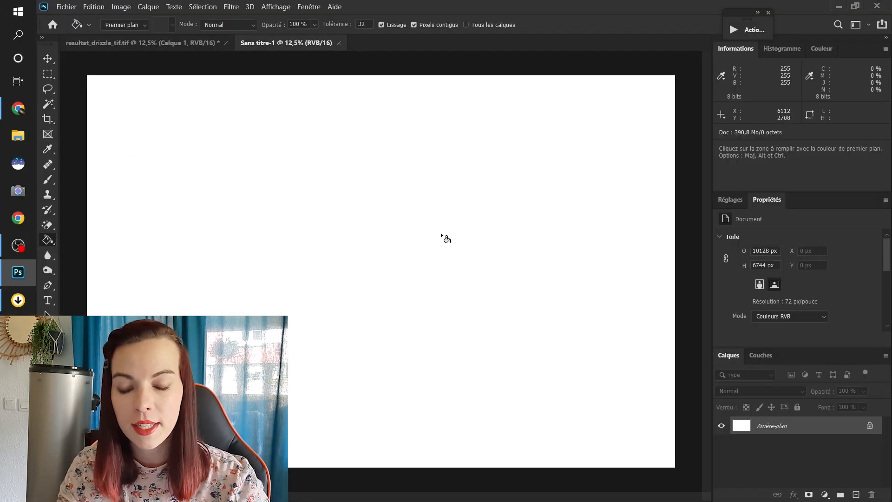
pyautogui.click(406, 206)
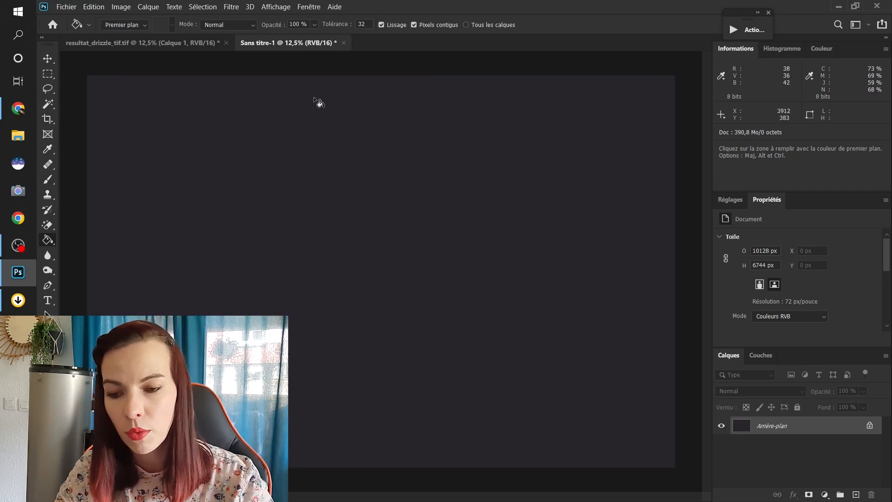
pyautogui.click(190, 45)
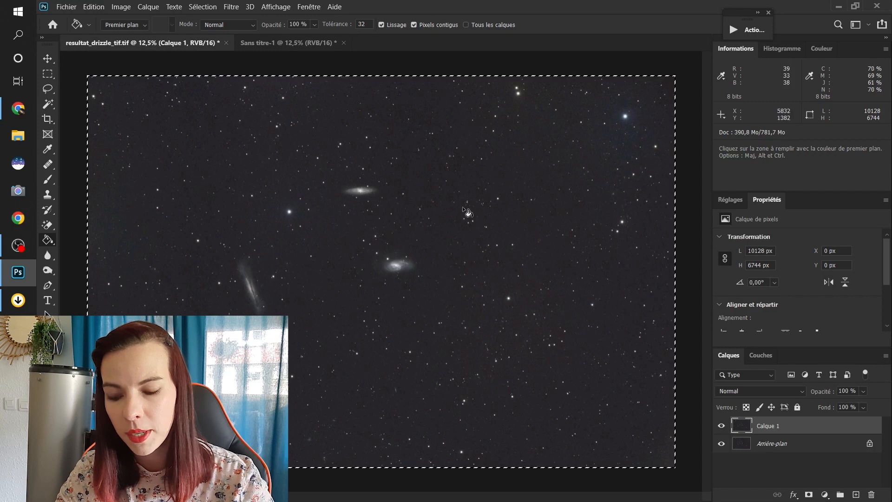
pyautogui.click(297, 41)
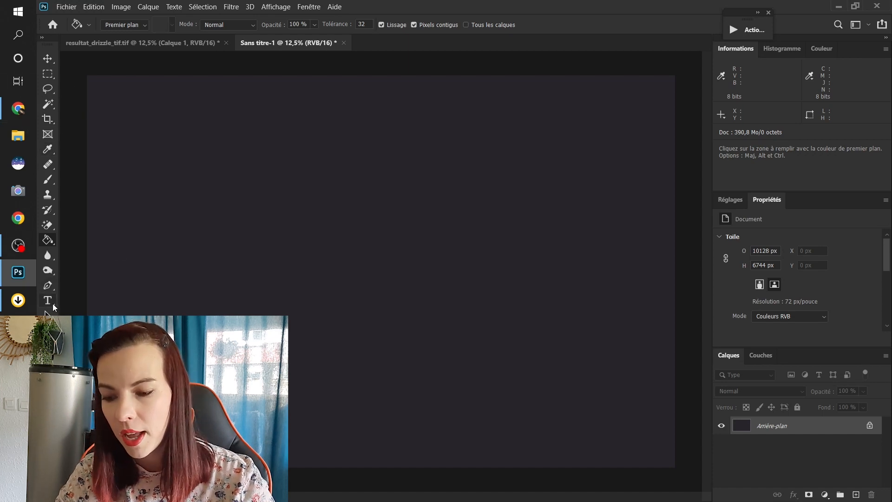
# - Apply the Ajout de bruit filter to the filled background with a quantity of 2 % and Uniforme distribution
pyautogui.click(47, 360)
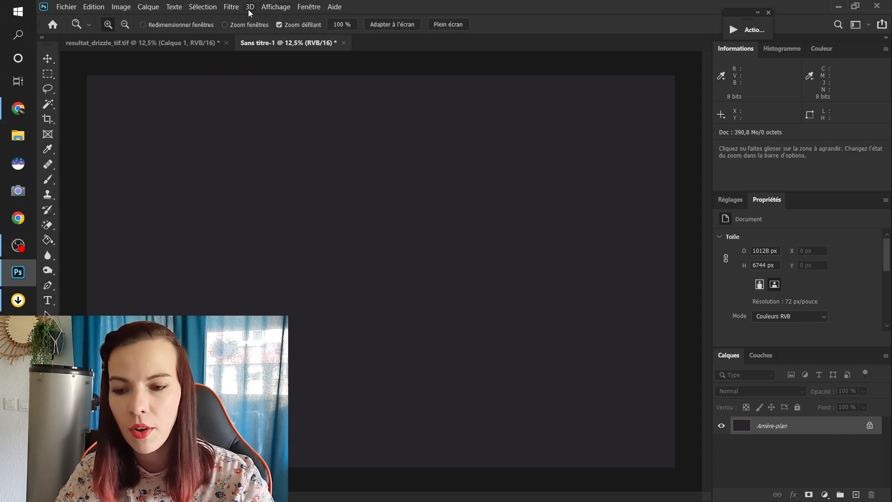
pyautogui.click(231, 7)
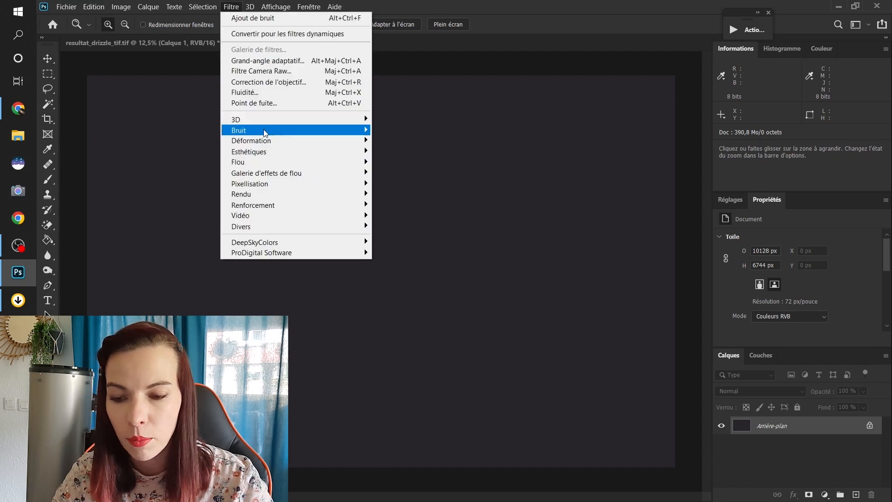
pyautogui.moveTo(265, 132)
pyautogui.click(400, 130)
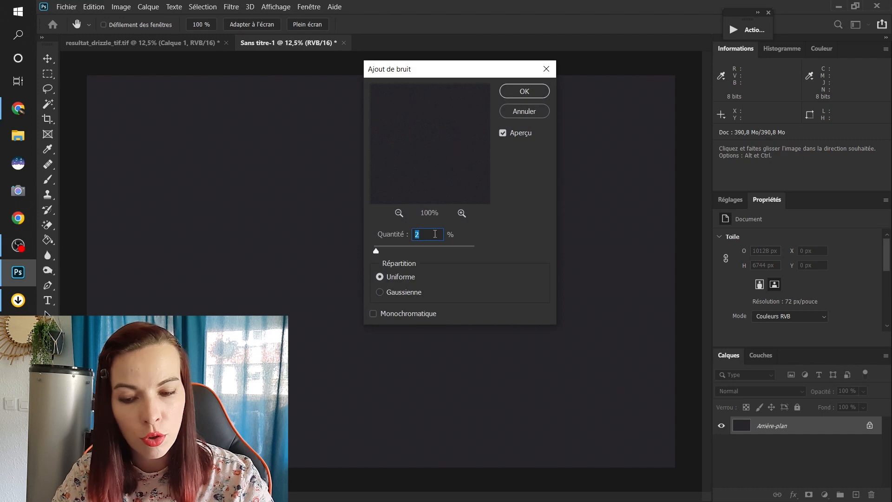
pyautogui.click(523, 92)
# - Examine the added noise up close at 400%, undoing and redoing the filter to compare the background with and without it
pyautogui.press('z')
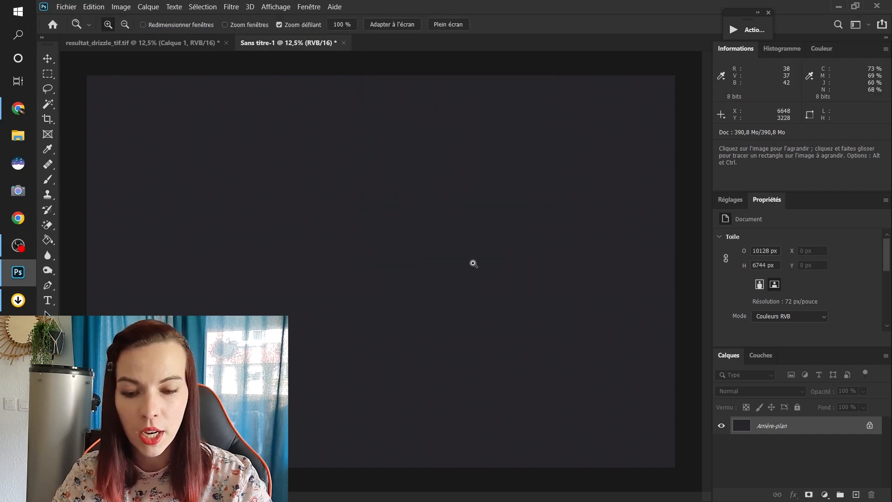
pyautogui.click(393, 262)
pyautogui.click(394, 260)
pyautogui.click(394, 261)
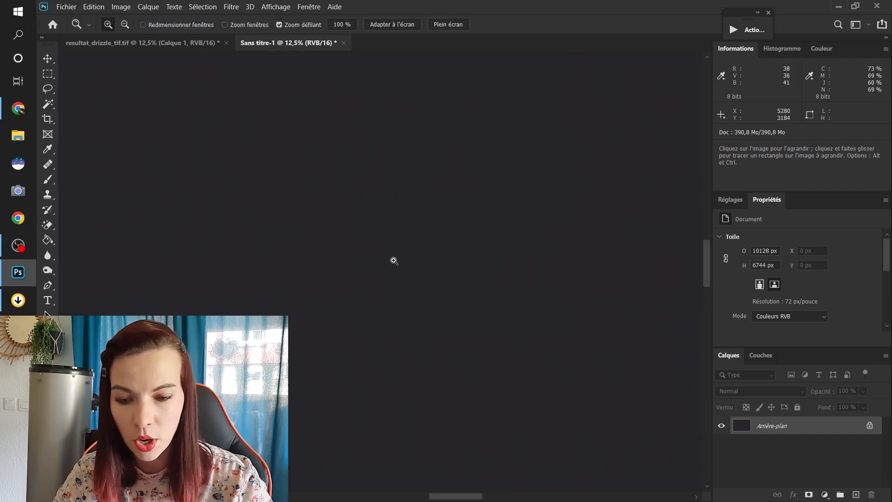
pyautogui.click(394, 261)
pyautogui.click(394, 260)
pyautogui.click(393, 260)
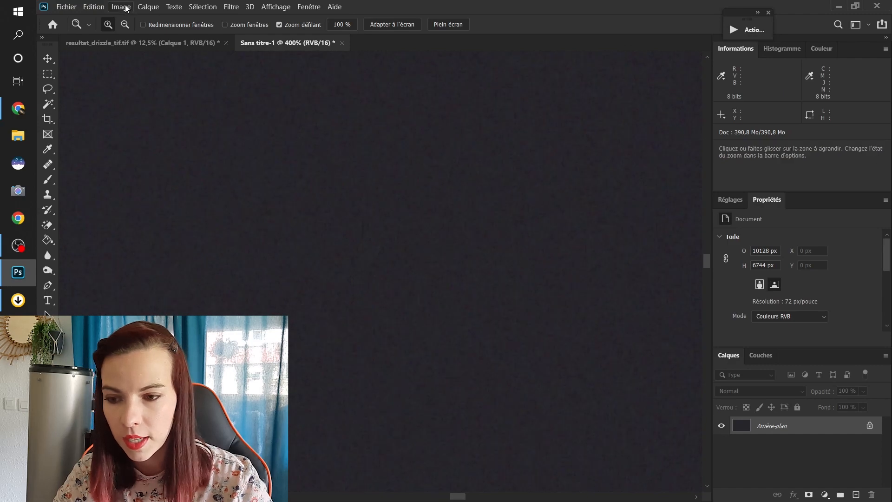
pyautogui.click(93, 7)
pyautogui.click(106, 16)
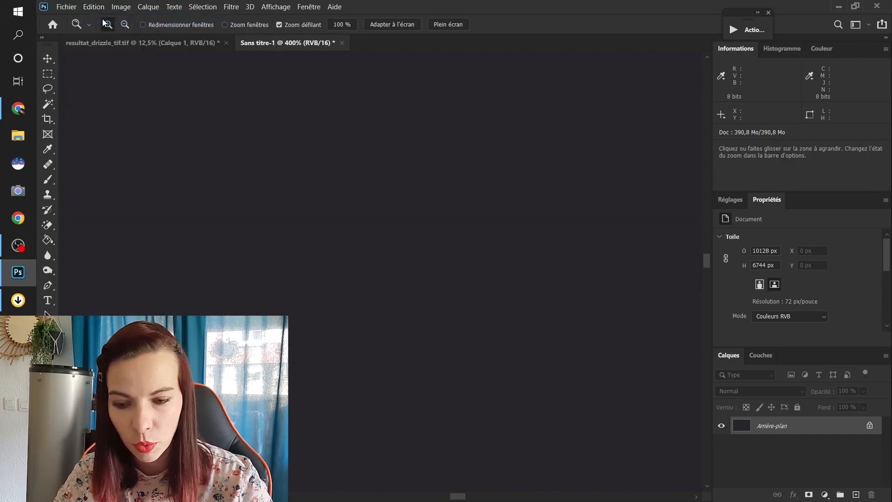
pyautogui.click(98, 7)
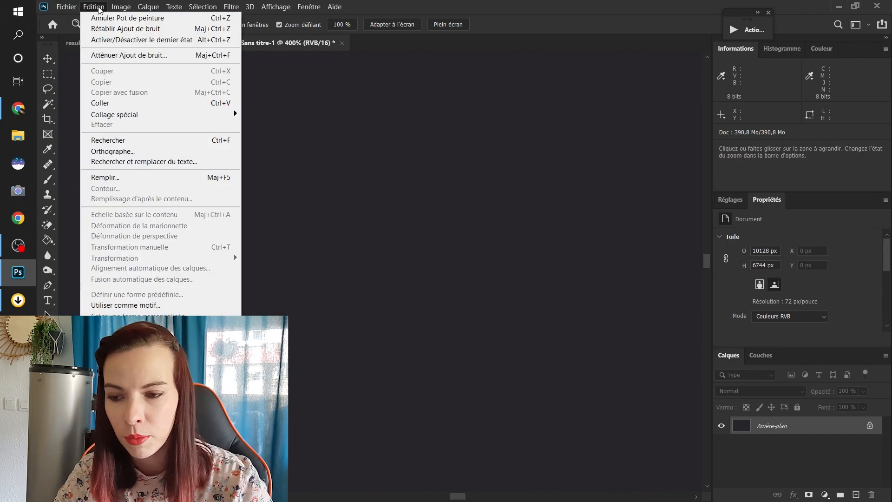
pyautogui.click(111, 28)
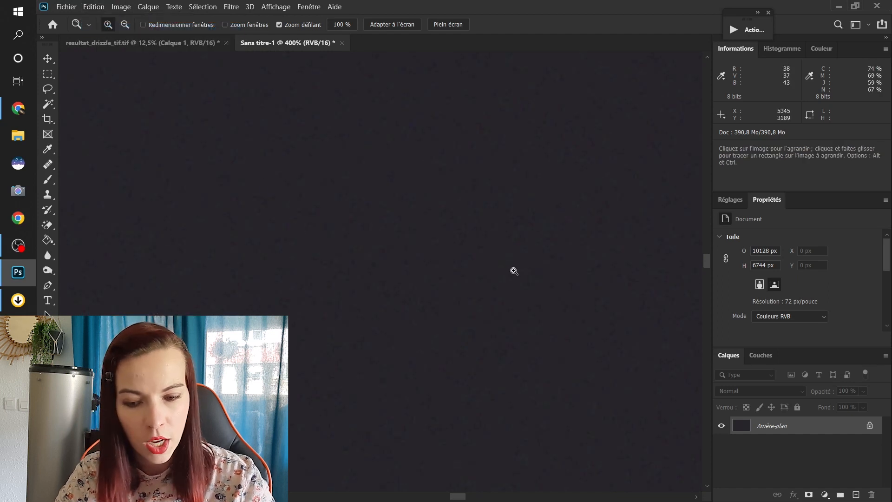
pyautogui.keyDown('alt'); pyautogui.click(432, 223); pyautogui.keyUp('alt')
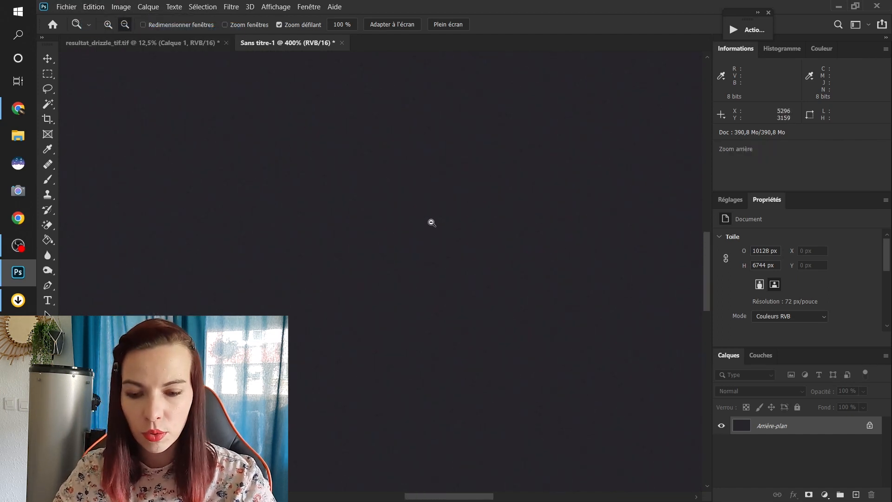
pyautogui.click(419, 260)
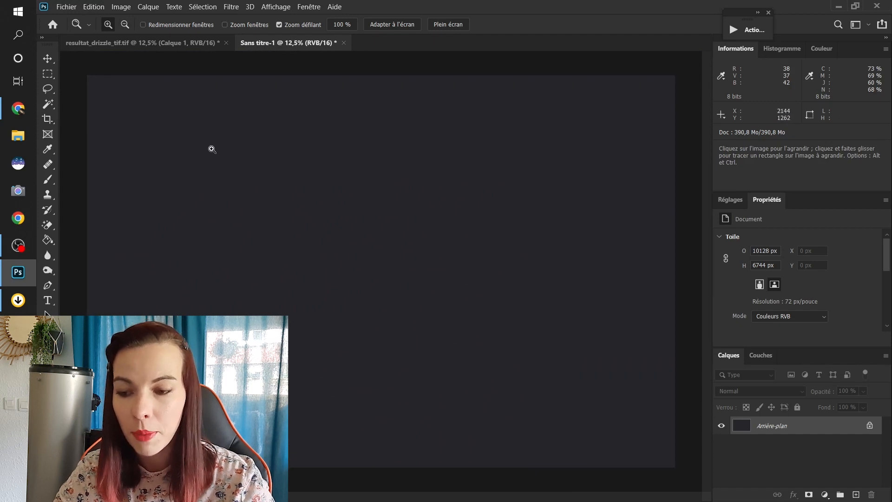
# - Copy the entire noisy background and paste it as a new layer on top of resultat_drizzle_tif.tif
pyautogui.hotkey('ctrl', 'a')
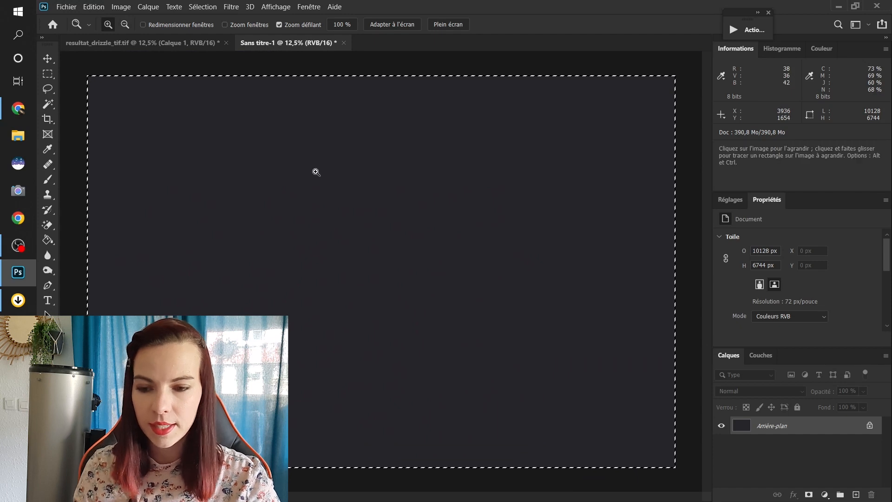
pyautogui.click(159, 45)
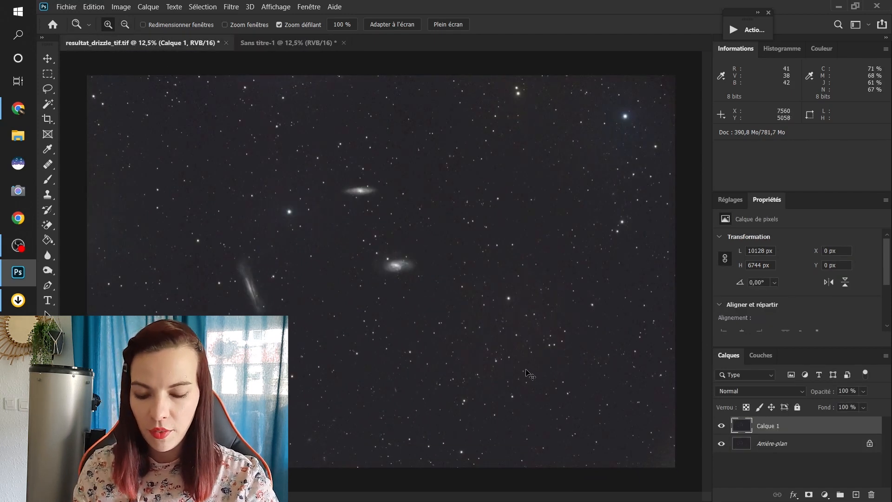
pyautogui.moveTo(529, 374); pyautogui.dragTo(525, 371)
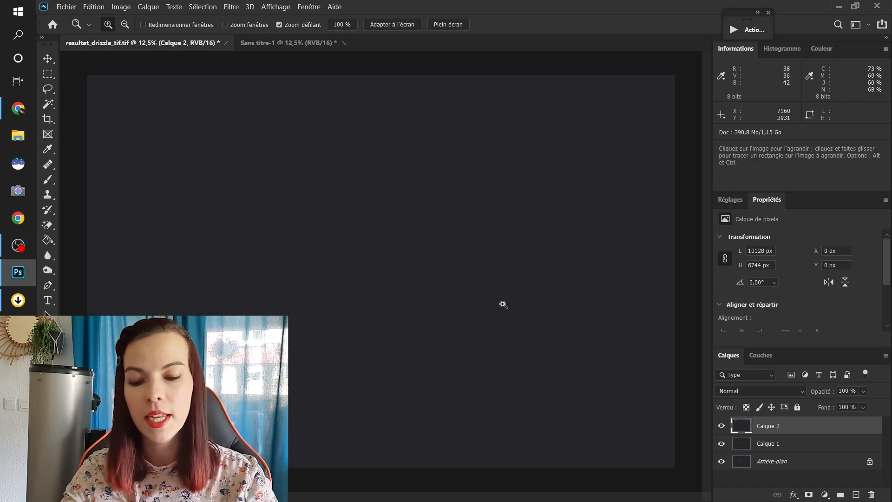
# - Set the blending mode of Calque 2 to Eclaircir and compare the galaxy image with and without the layer
pyautogui.click(800, 391)
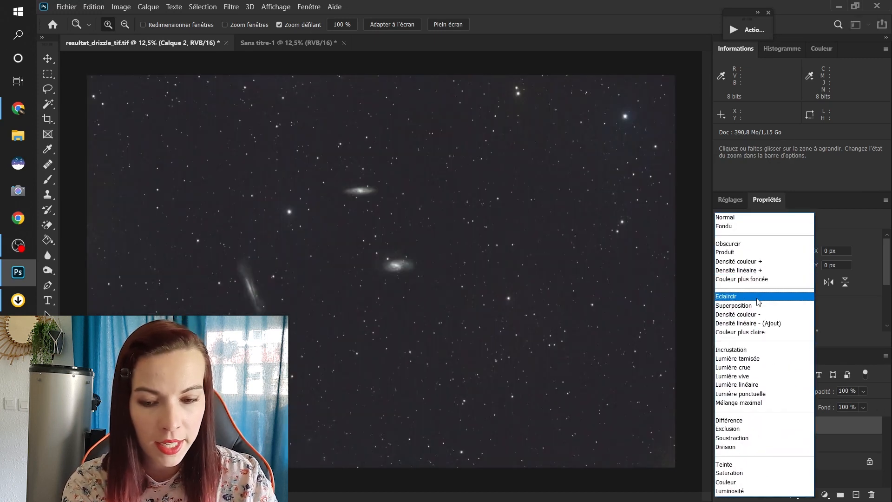
pyautogui.click(761, 297)
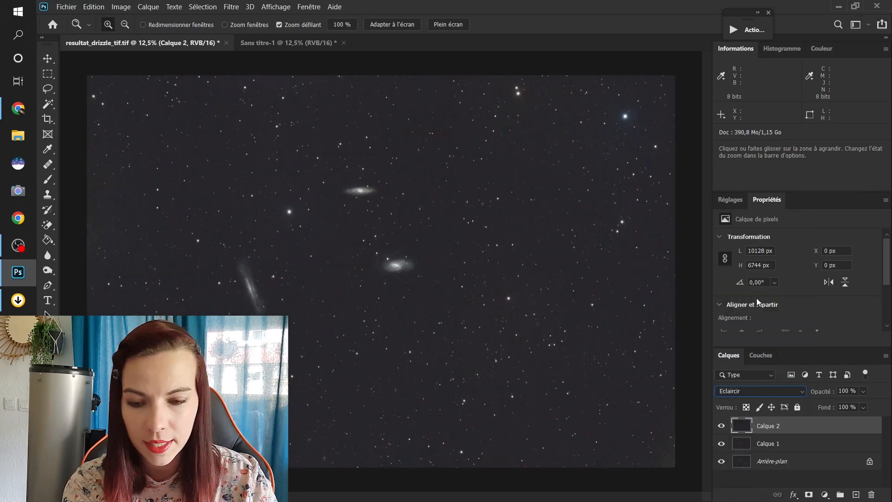
pyautogui.click(720, 427)
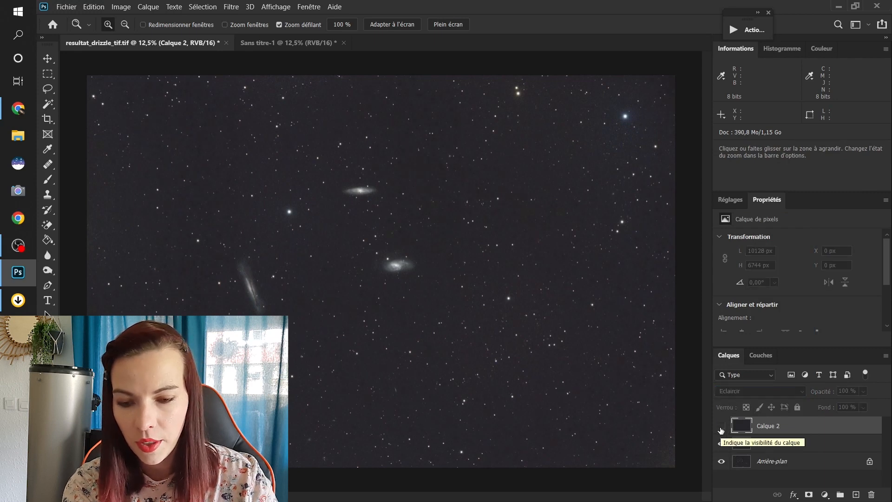
pyautogui.click(720, 427)
pyautogui.click(721, 426)
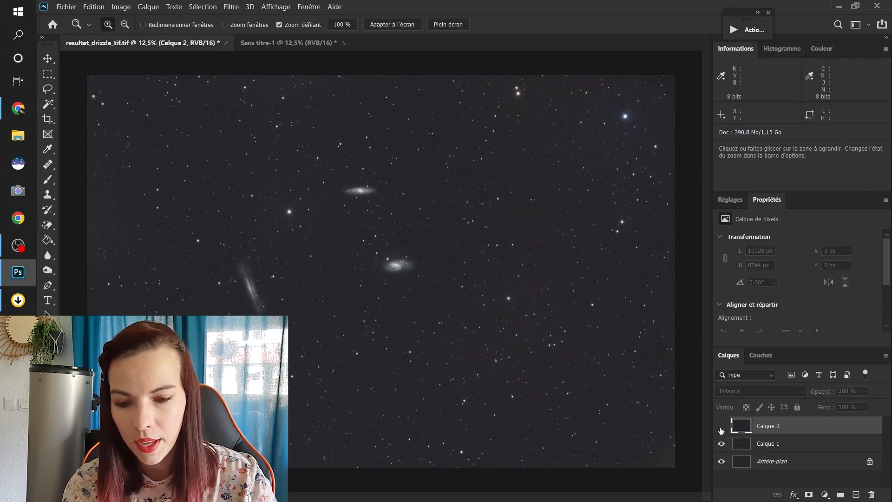
pyautogui.click(720, 426)
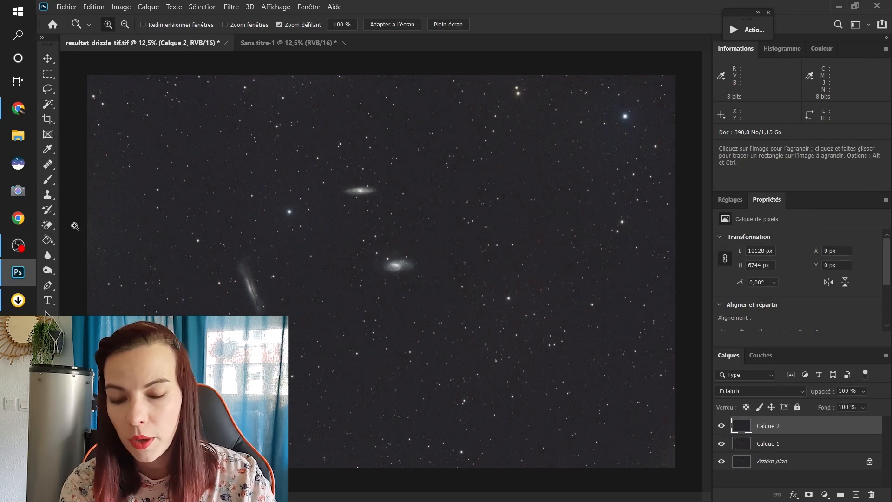
# - Review the noisy background in Sans titre-1 and check the effect of Calque 2 on resultat_drizzle_tif.tif by hiding and showing it
pyautogui.click(274, 42)
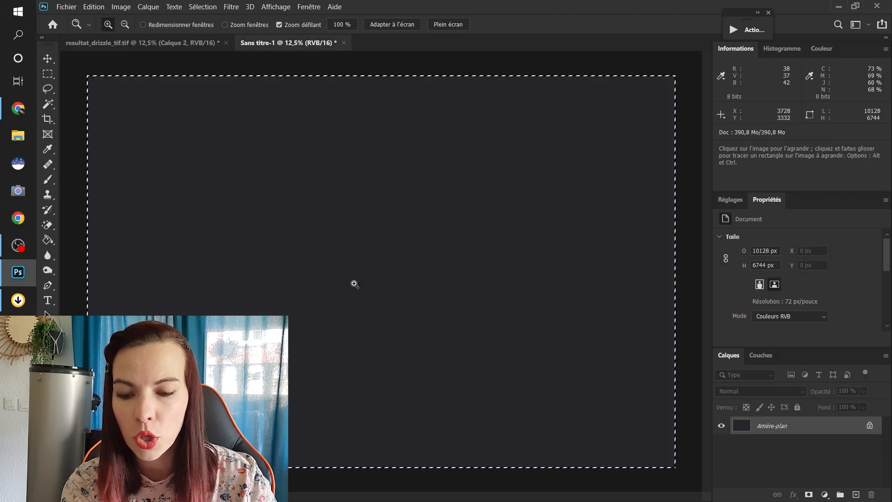
pyautogui.click(169, 43)
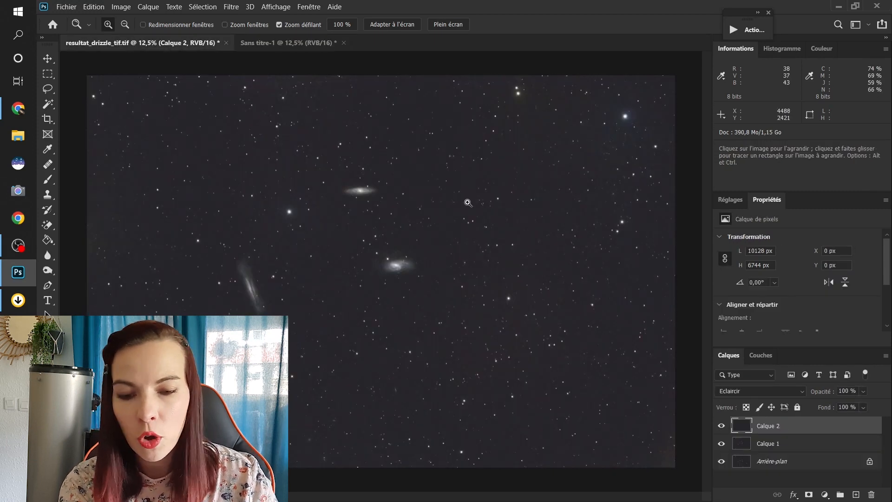
pyautogui.click(721, 427)
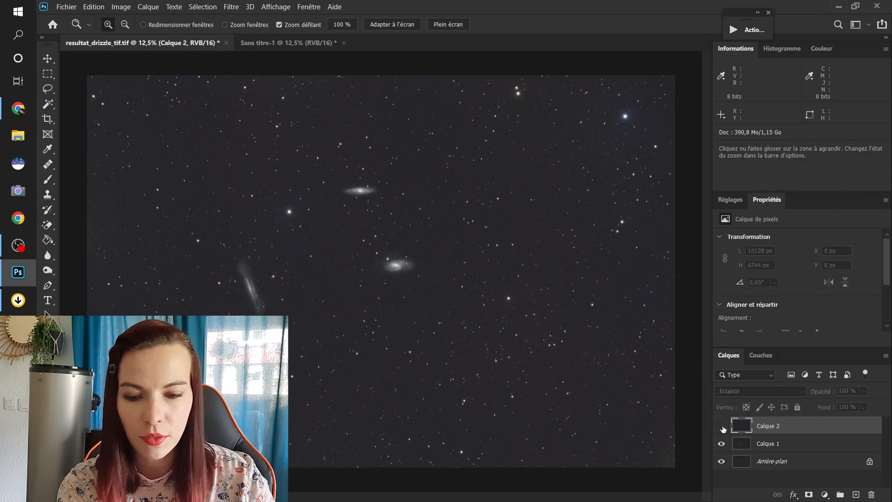
pyautogui.click(722, 427)
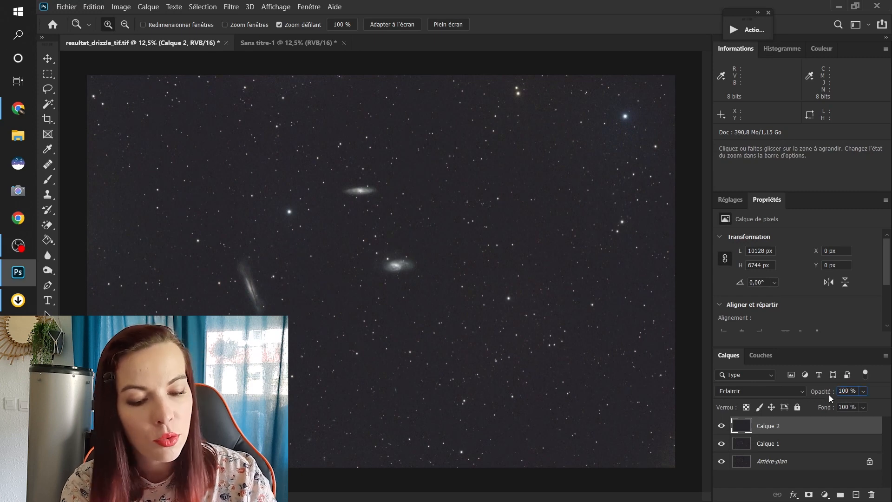
# - Set the opacity of Calque 2 to 70 % and compare the sky with the layer hidden and shown
pyautogui.click(847, 391)
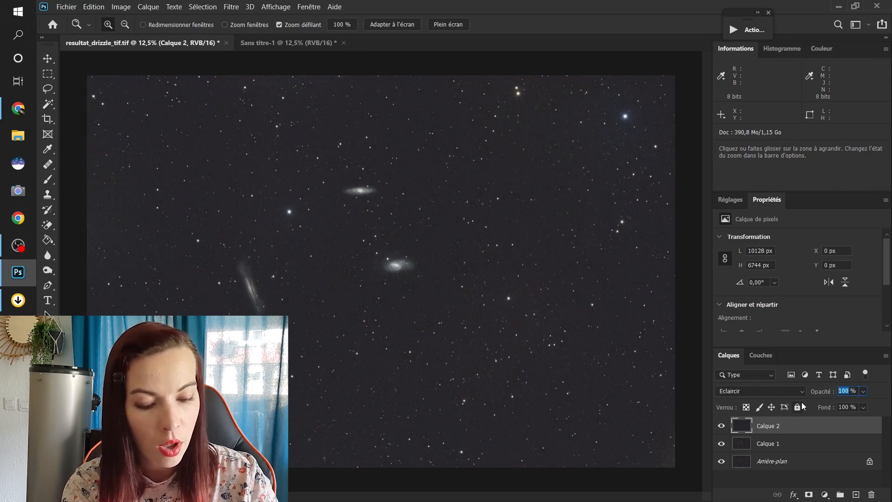
pyautogui.write('70')
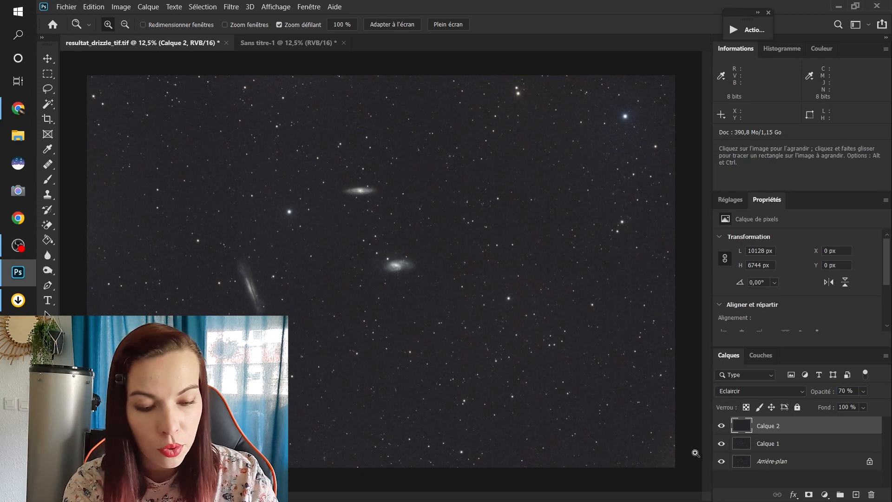
pyautogui.click(721, 429)
pyautogui.click(720, 429)
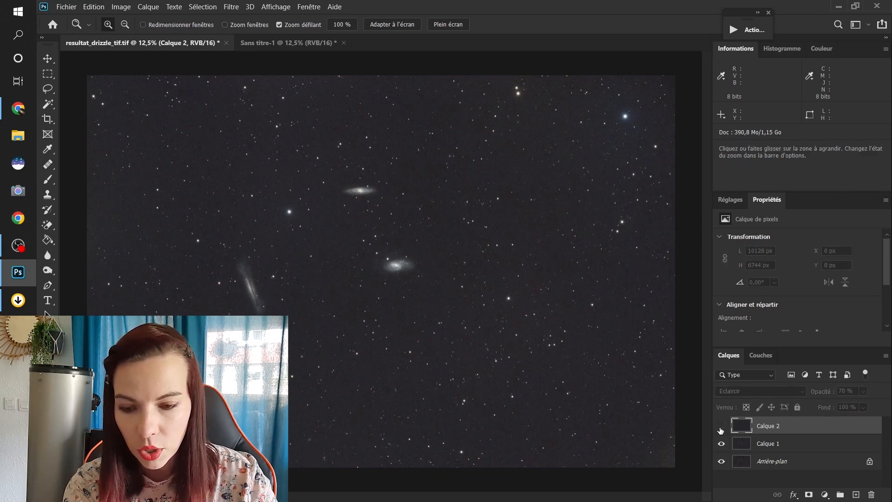
pyautogui.click(720, 429)
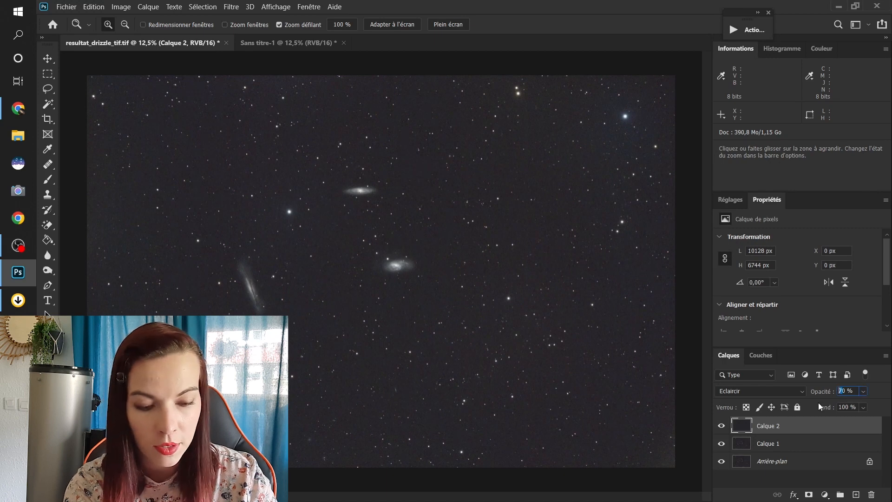
# - Try Calque 2 at 100 % opacity for comparison and return it to 70 %
pyautogui.write('100')
pyautogui.press('Return')
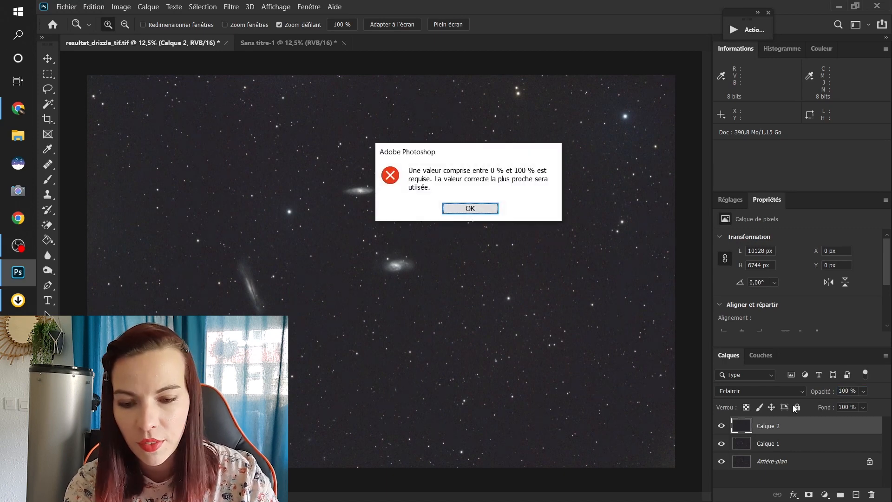
pyautogui.click(476, 207)
pyautogui.moveTo(847, 389); pyautogui.dragTo(818, 391)
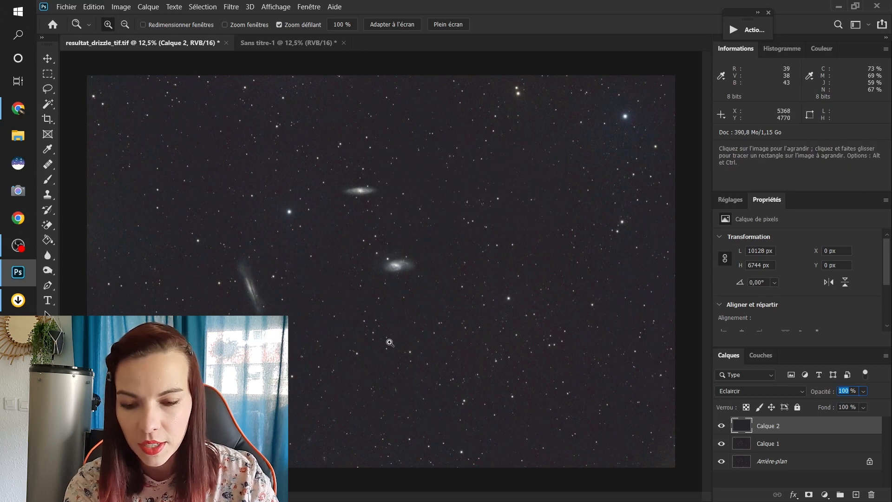
pyautogui.write('7')
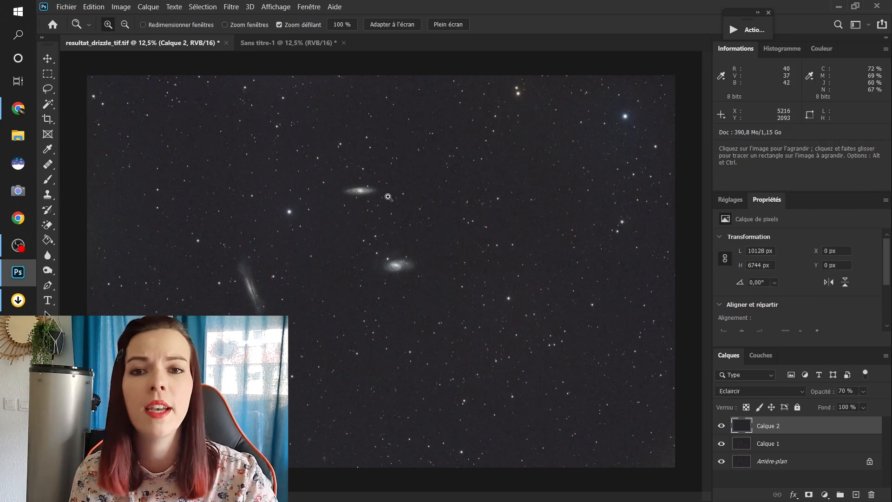
# - Examine the upper galaxy and its surrounding sky at 100 % magnification with Calque 2 hidden and shown
pyautogui.click(359, 191)
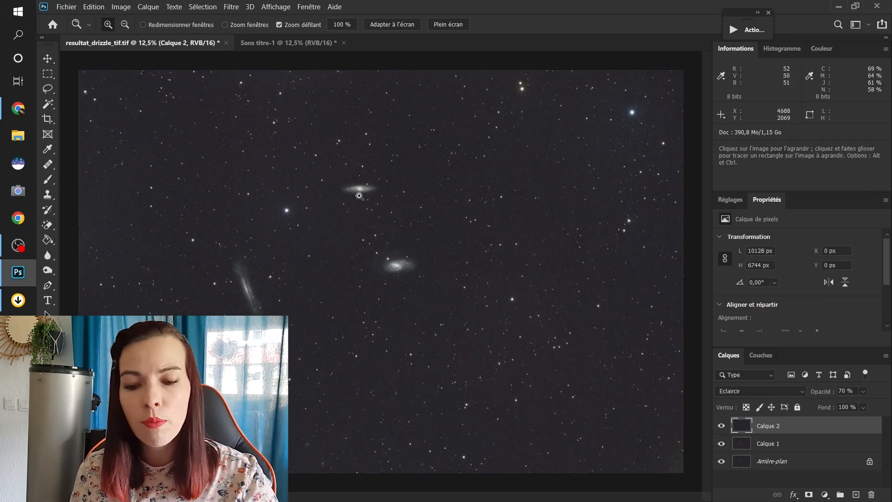
pyautogui.click(359, 189)
pyautogui.click(359, 189)
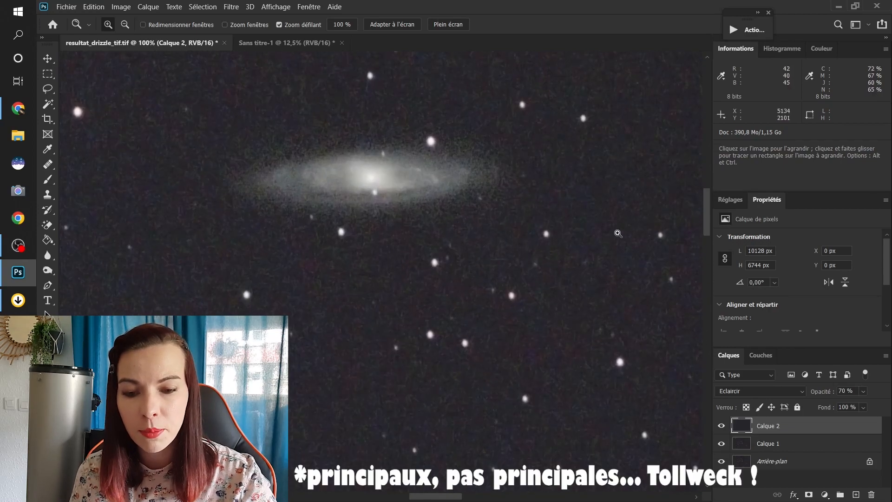
pyautogui.scroll(3, 708, 228)
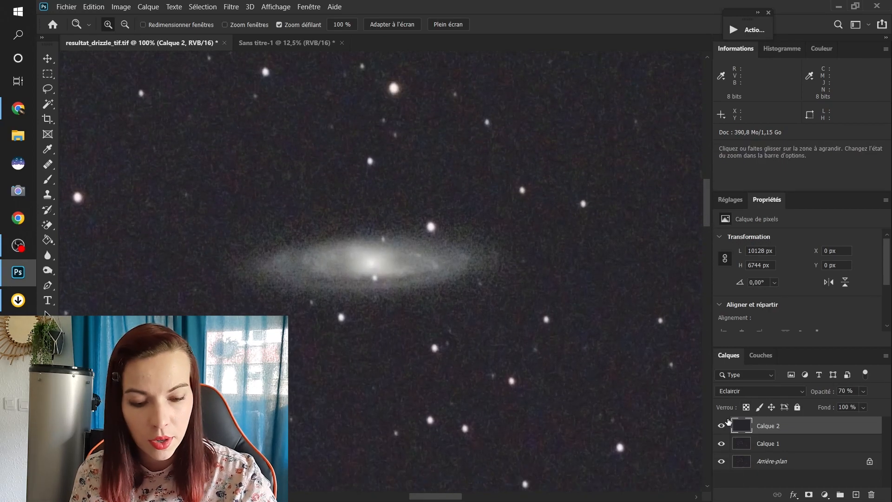
pyautogui.click(722, 426)
pyautogui.click(721, 425)
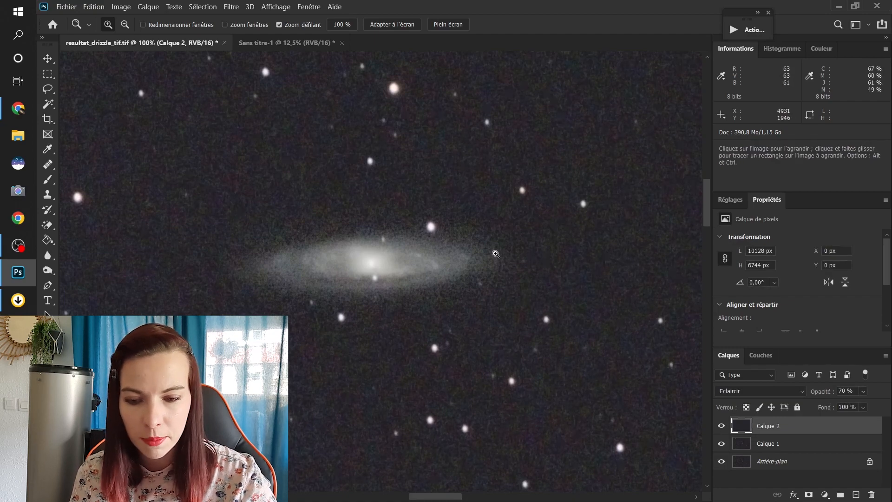
pyautogui.keyDown('alt'); pyautogui.click(464, 266); pyautogui.keyUp('alt')
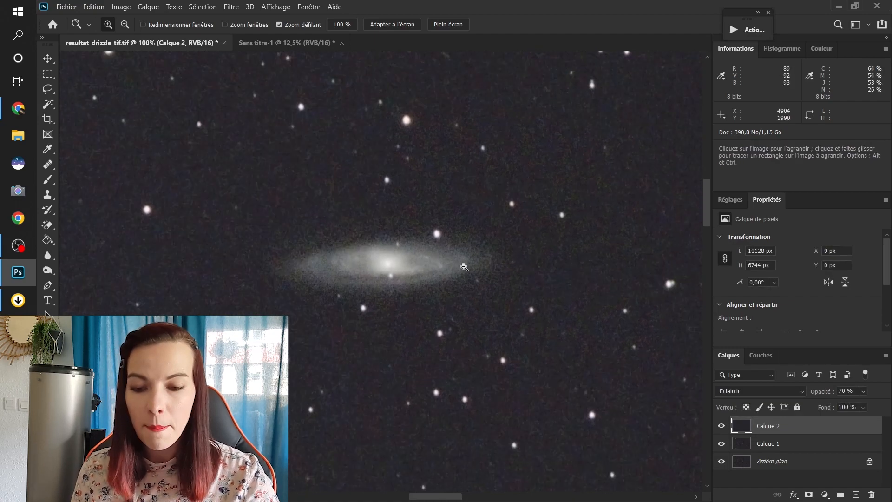